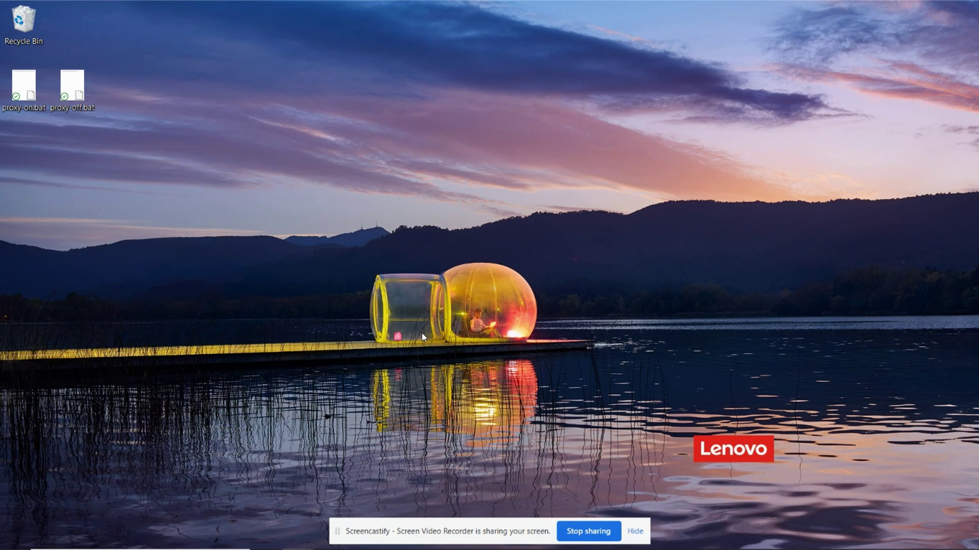
Step: Launch Computer Management with compmgmt.msc and show Disk Management
key(super+r)
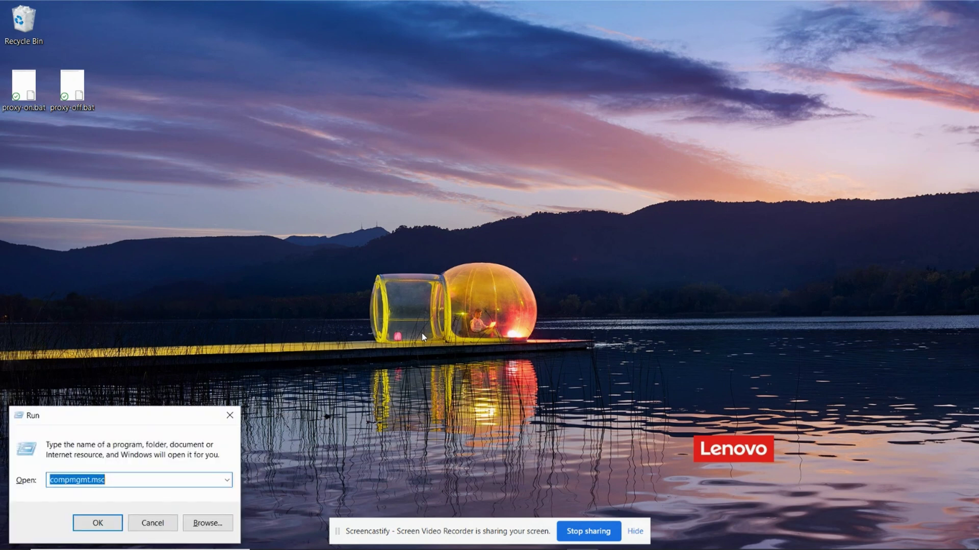
text(com)
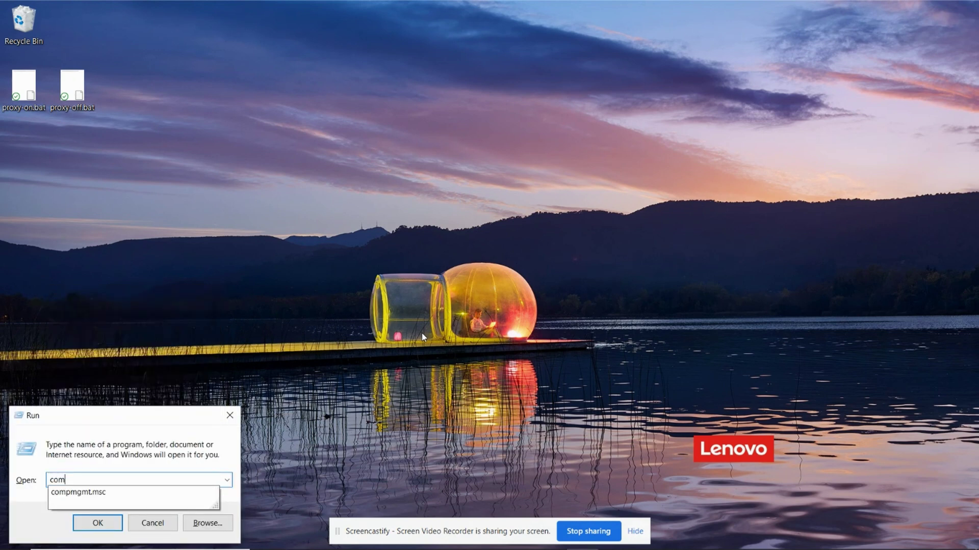
text(pmgmt.msc)
key(Return)
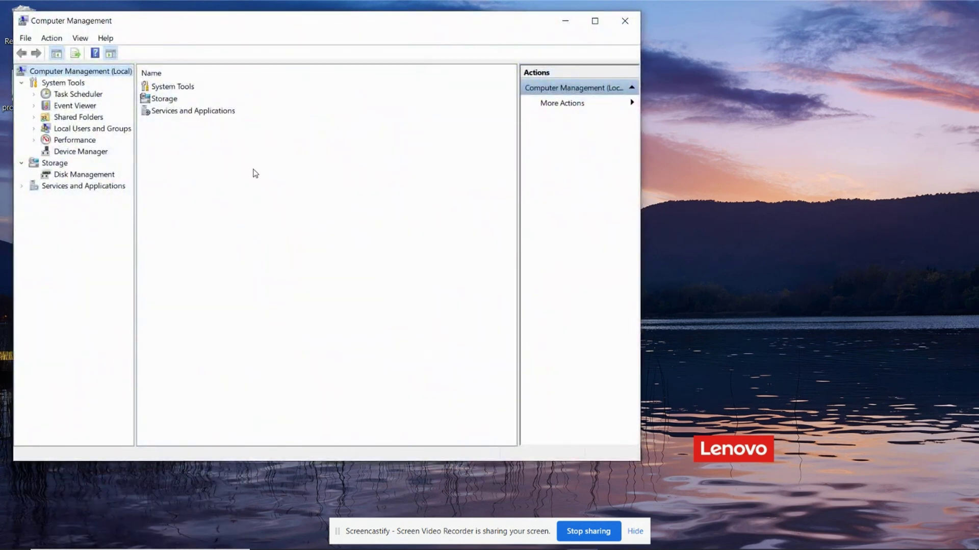
click(97, 176)
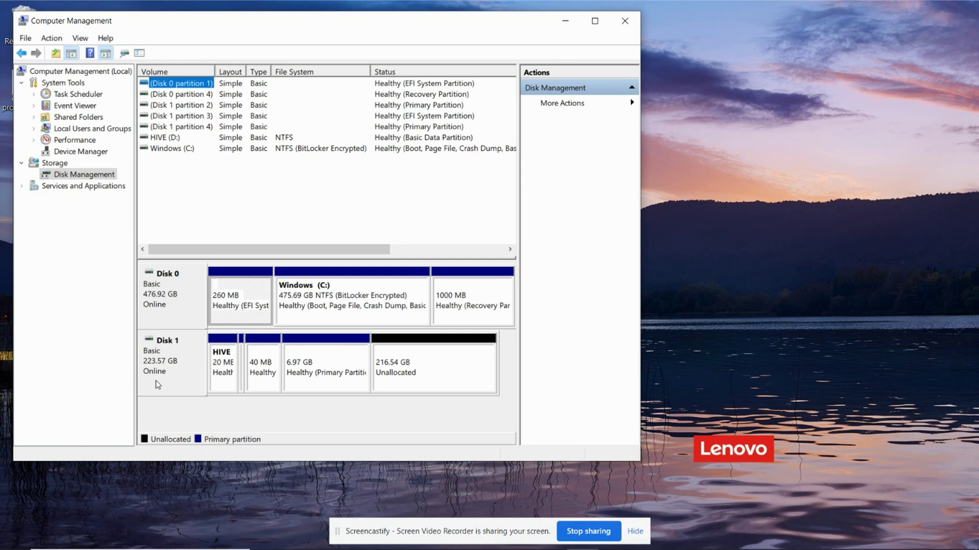
Step: Take Disk 1 offline and back online, then close the HIVE (D:) window
right_click(174, 358)
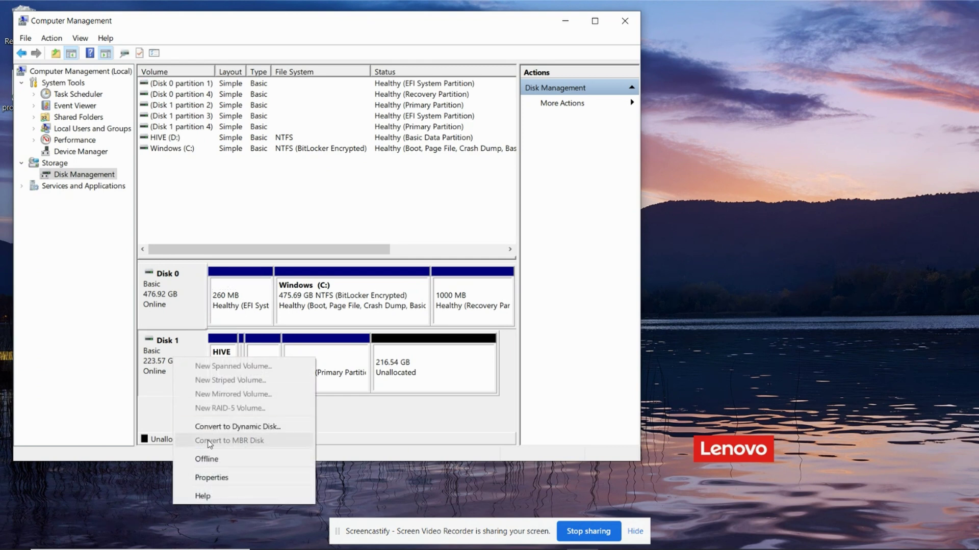
click(207, 459)
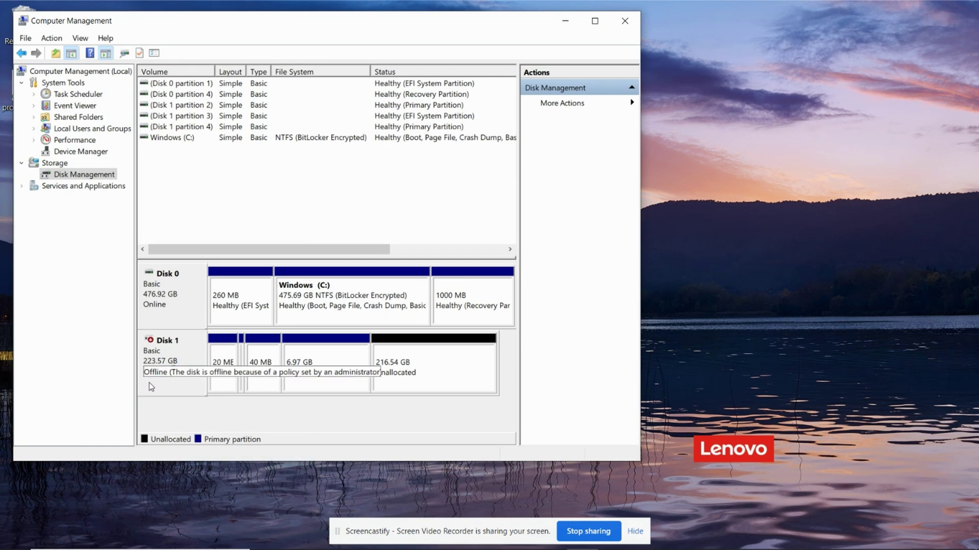
right_click(157, 359)
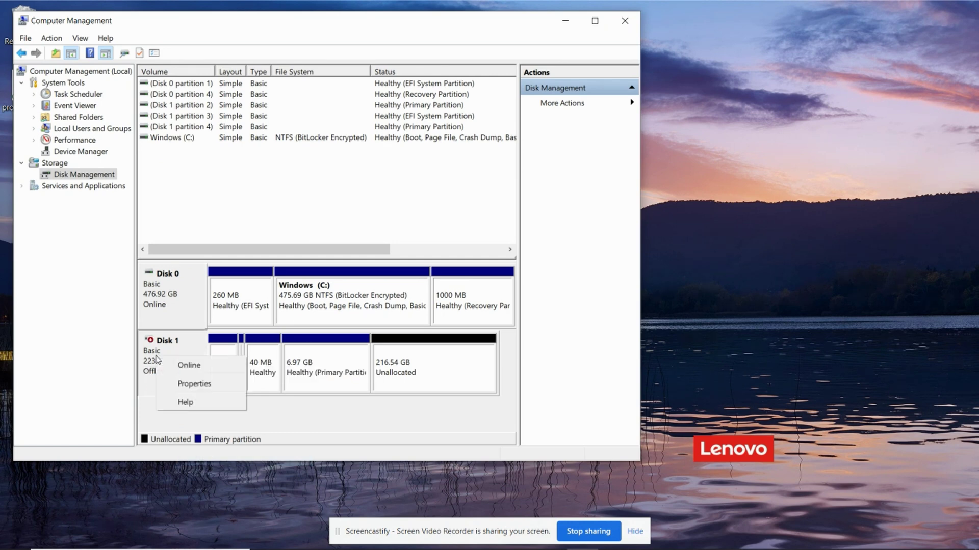
click(189, 366)
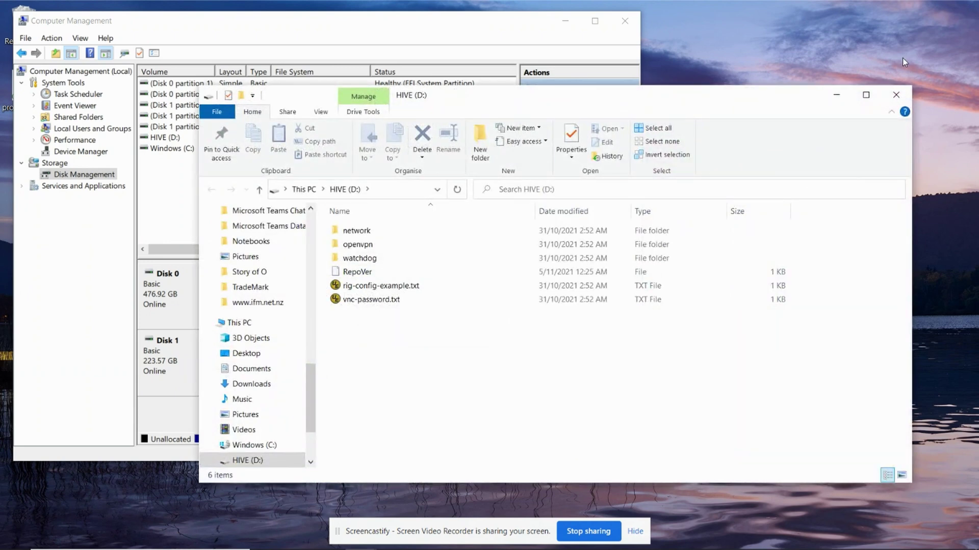
click(896, 95)
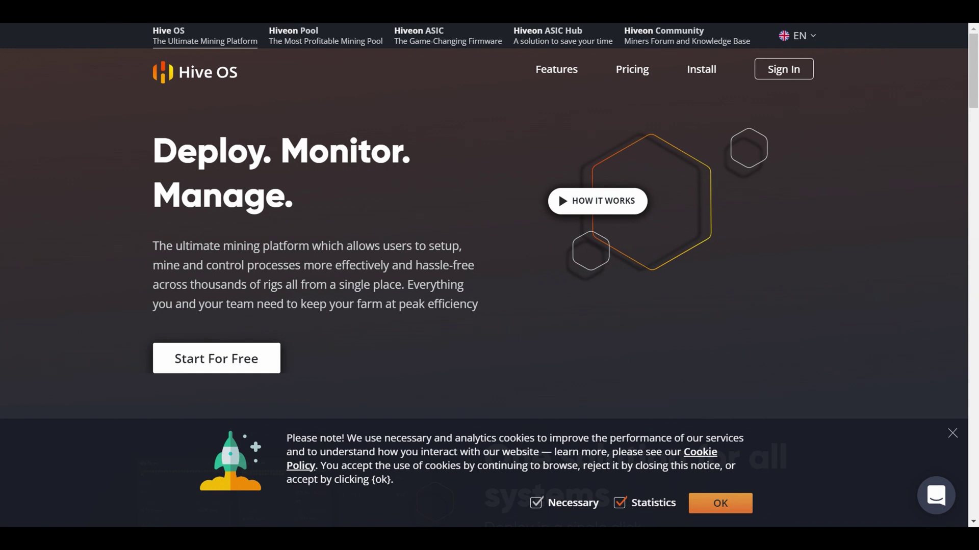
Step: Go to the Hive OS Install page and scroll past GPU and Beta images to the Flashing Utility links
click(701, 71)
scroll(822, 223, down, 4)
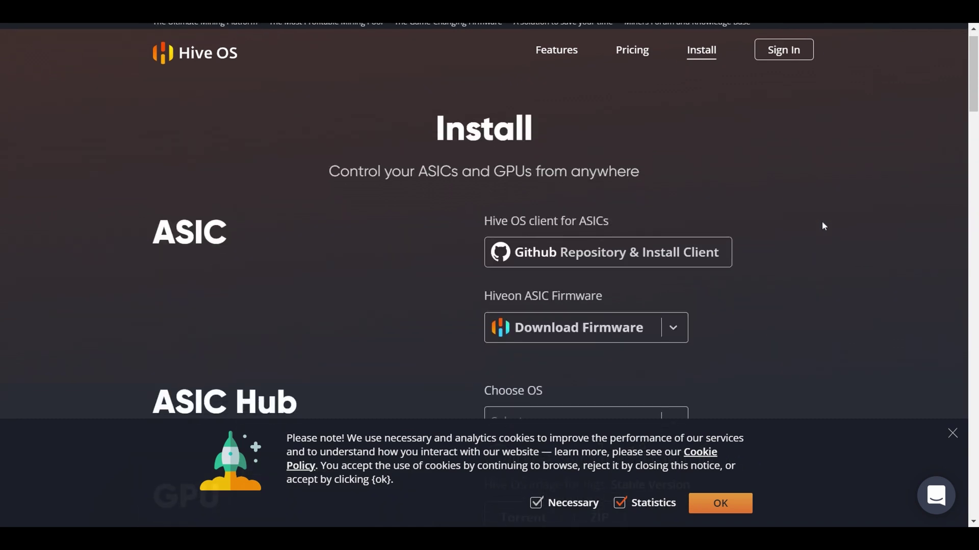
scroll(824, 226, down, 2)
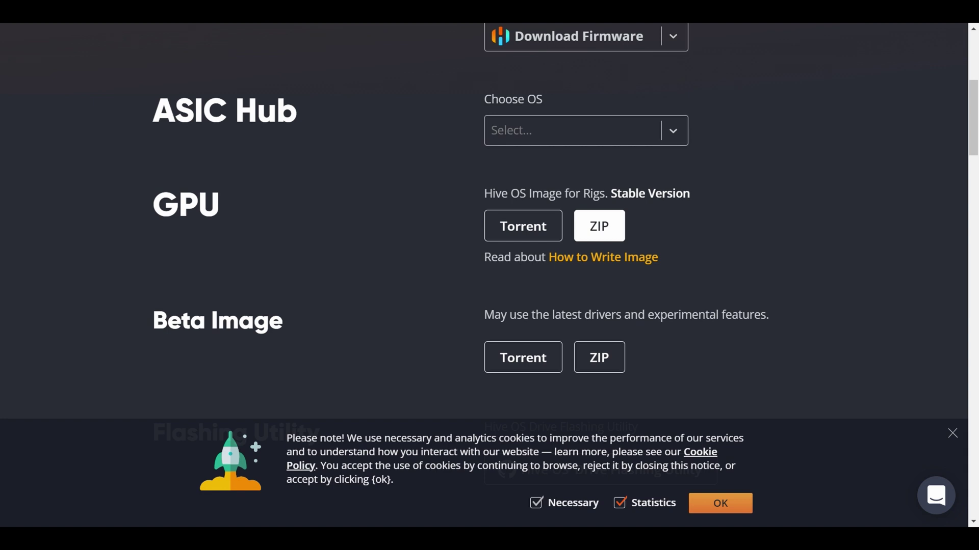
scroll(726, 259, down, 2)
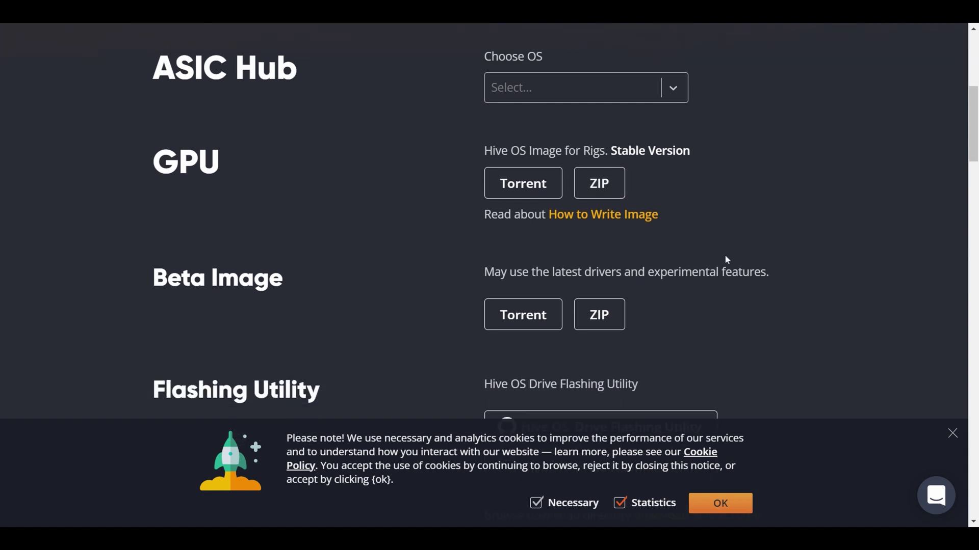
scroll(727, 259, down, 5)
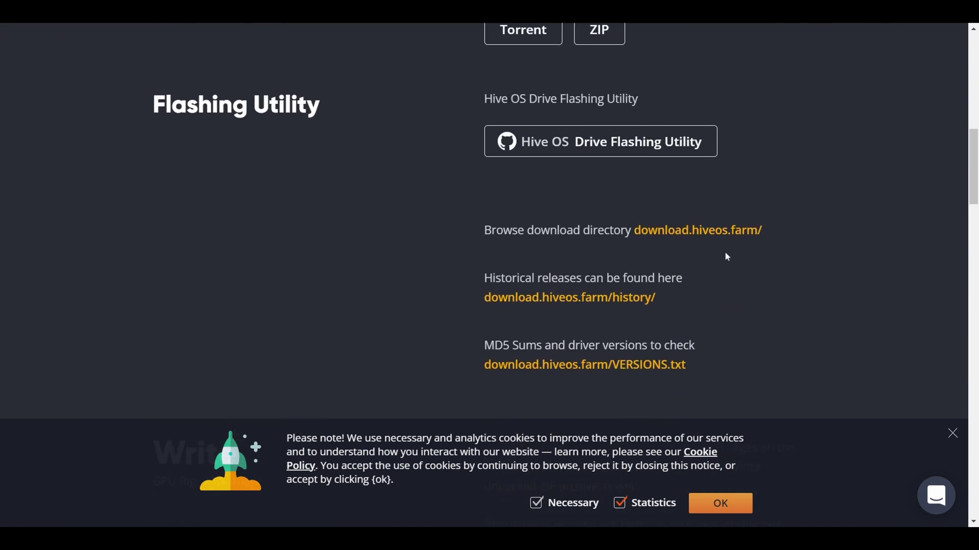
scroll(727, 255, down, 3)
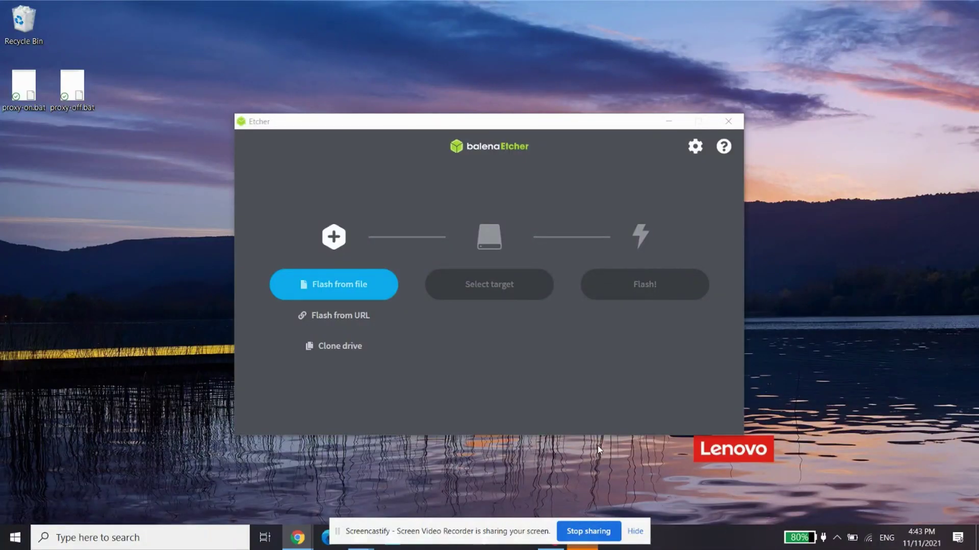
Step: Load the downloaded hiveos image file into balenaEtcher
click(348, 287)
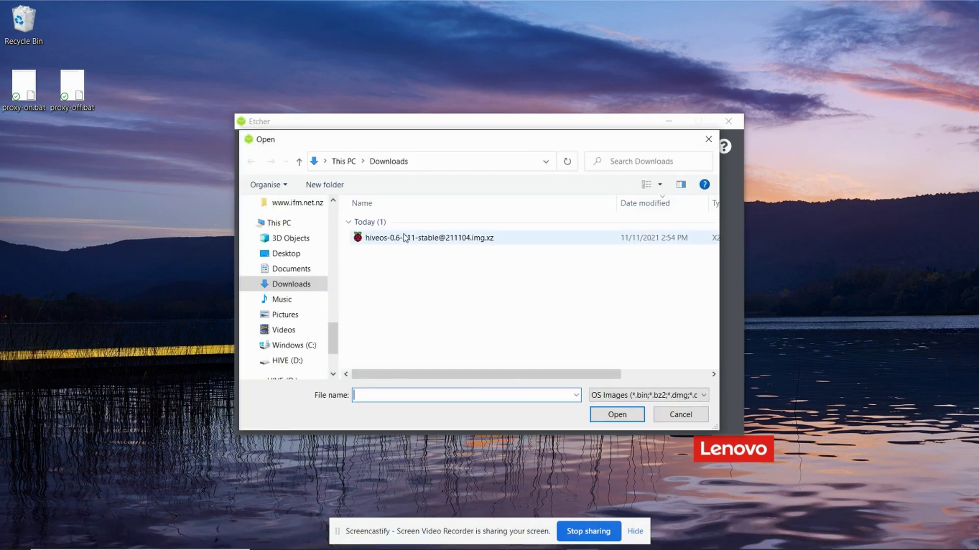
click(396, 239)
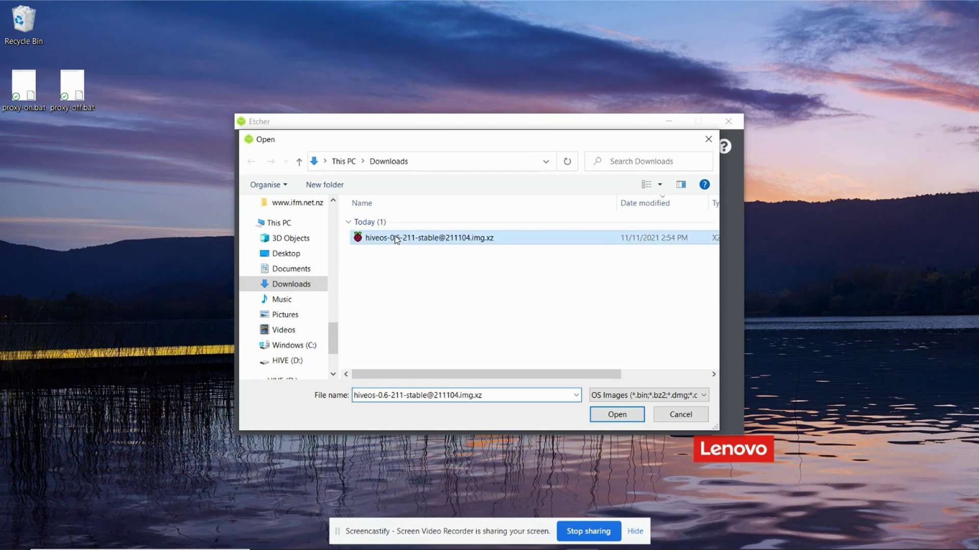
click(395, 236)
click(610, 416)
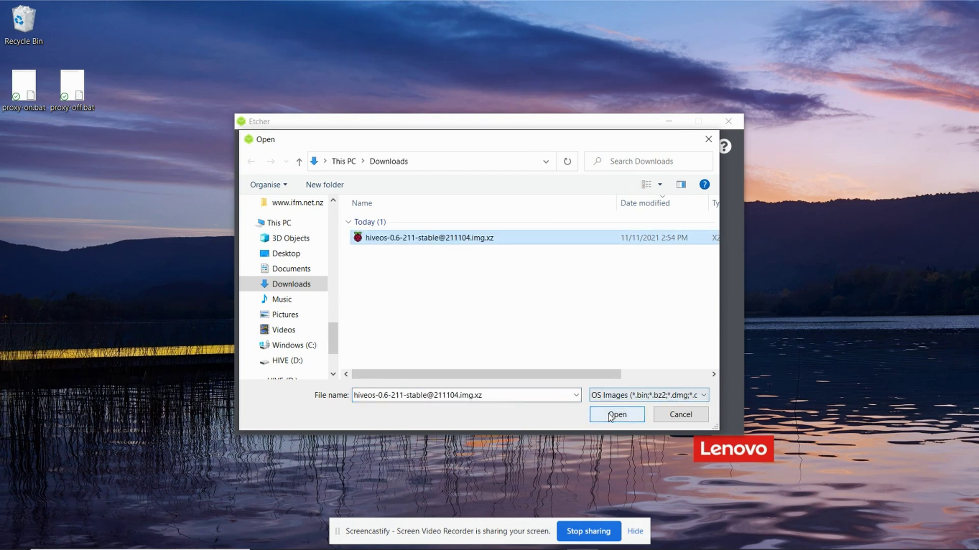
click(611, 416)
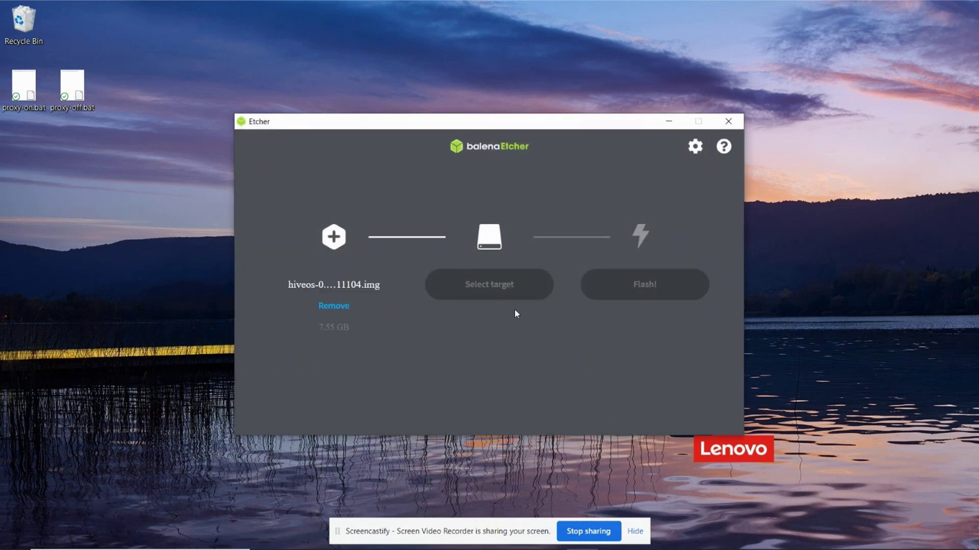
Step: Select the 240 GB ASMT ASM1352-PM USB drive as the flash target
click(499, 292)
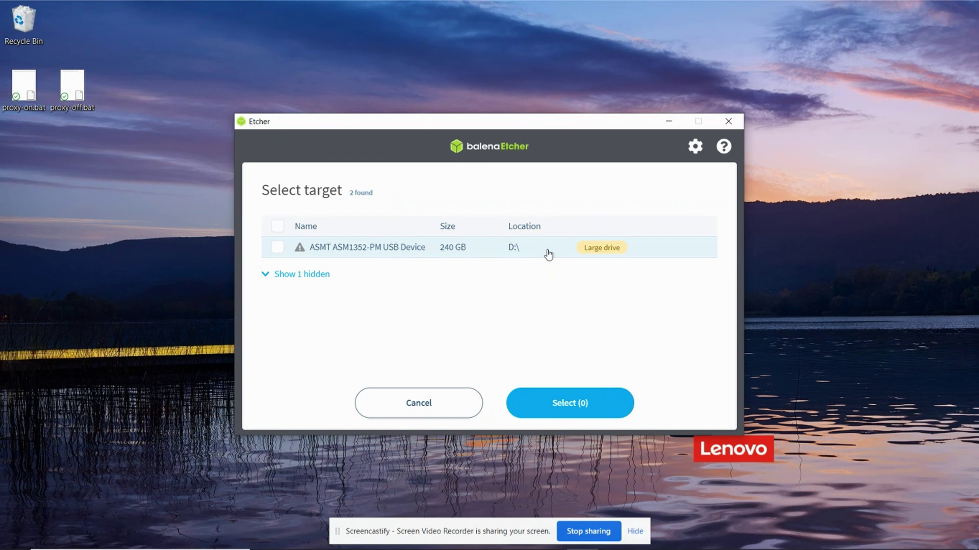
click(278, 248)
click(564, 400)
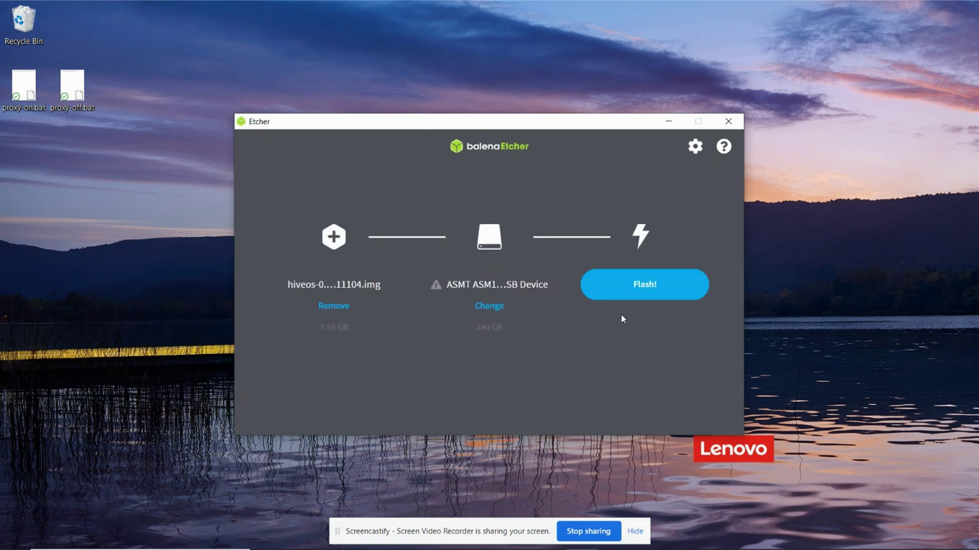
Step: Flash the image, confirming the large-drive warning with 'Yes, I'm sure', until Flash Complete
click(642, 295)
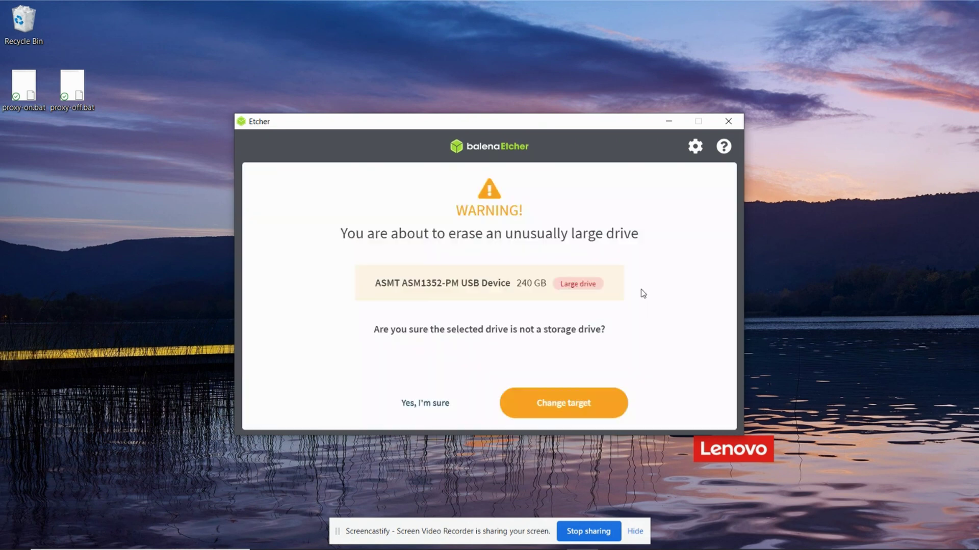
click(428, 408)
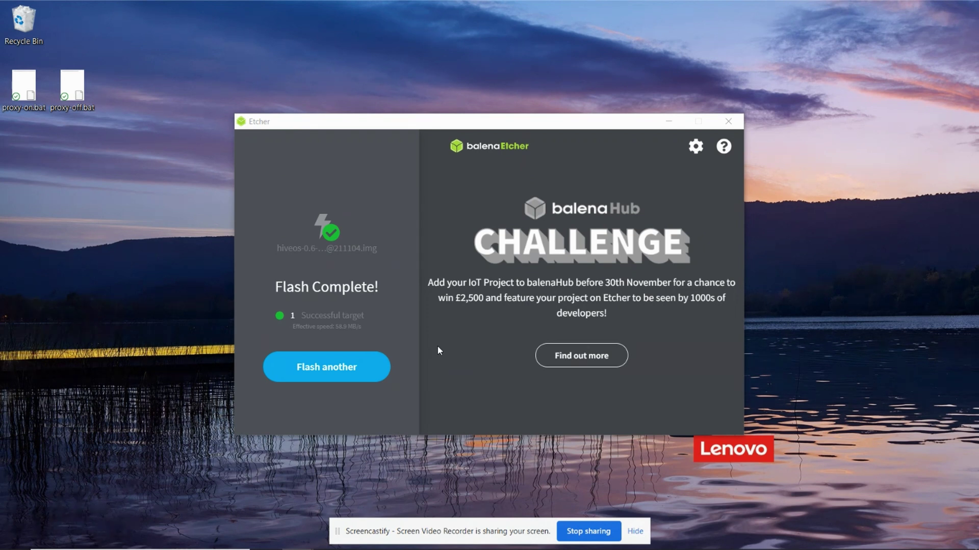
key(super+r)
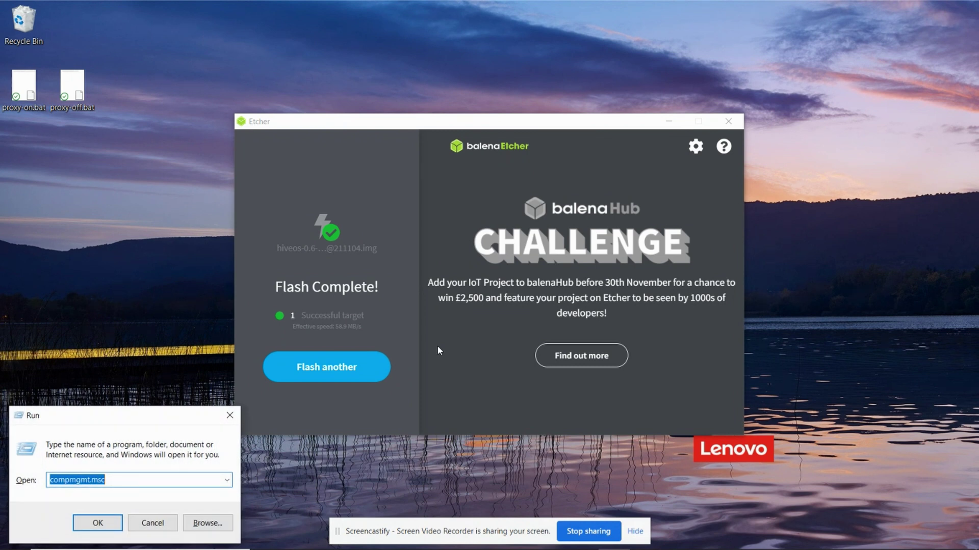
Step: Launch Computer Management with compmgmt.msc and show Disk Management
text(comp)
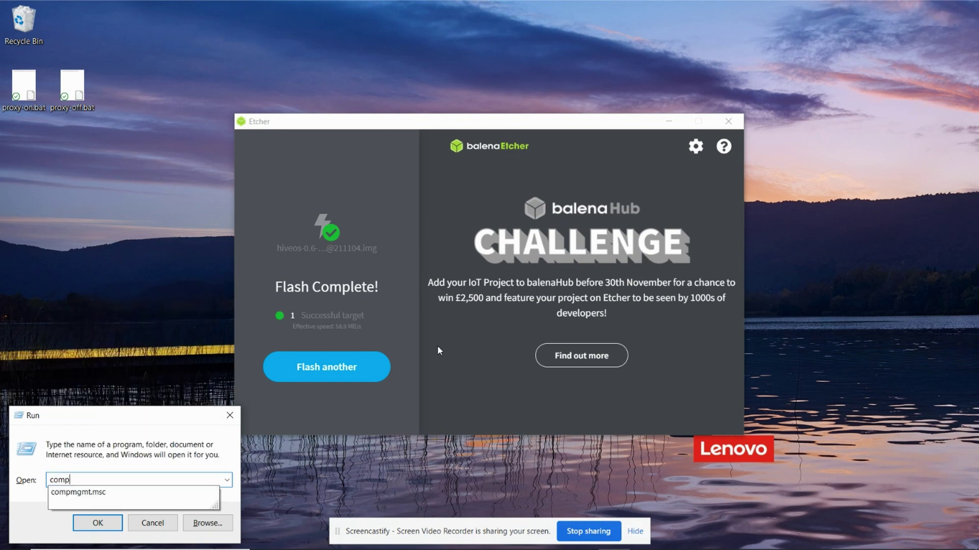
text(mgmt.msc)
key(Return)
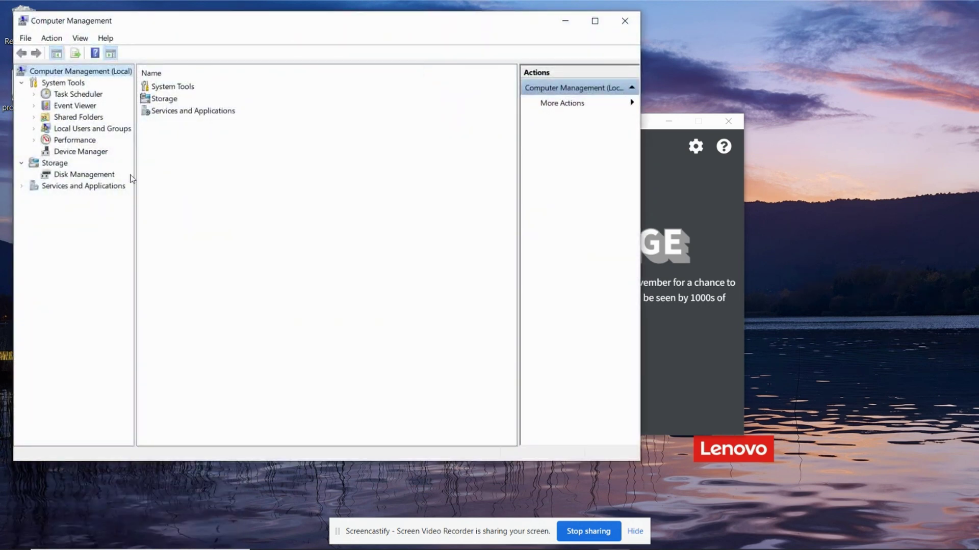
click(98, 176)
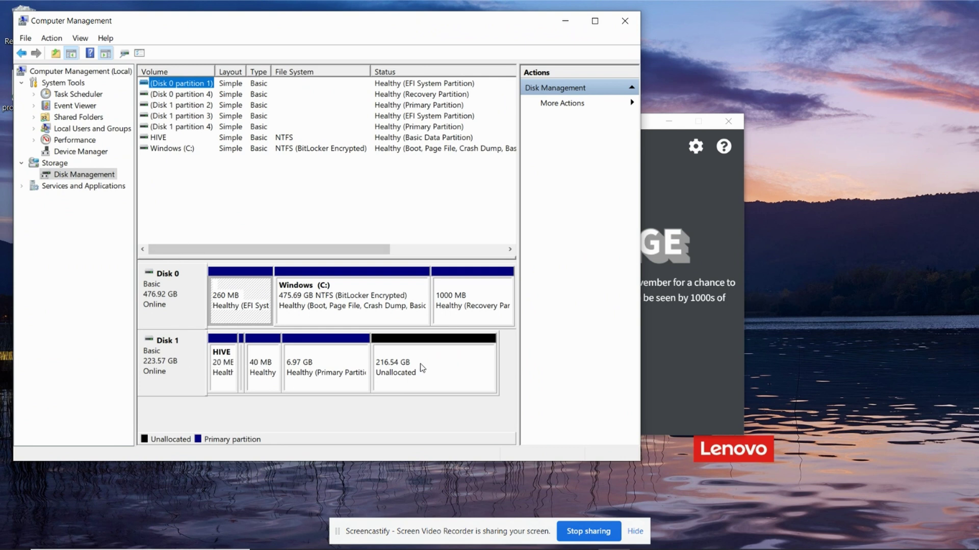
Step: Assign drive letter D to the 20 MB HIVE partition on Disk 1
click(220, 371)
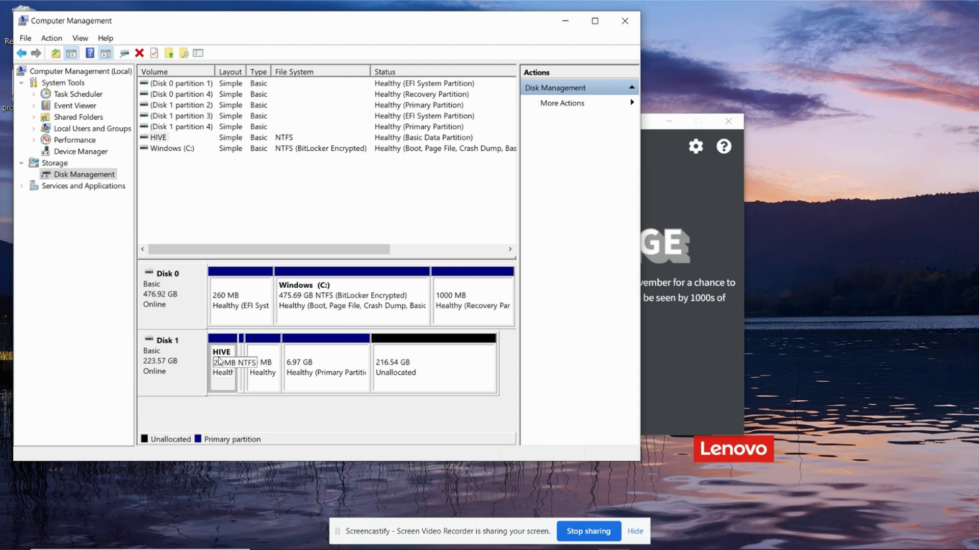
right_click(221, 377)
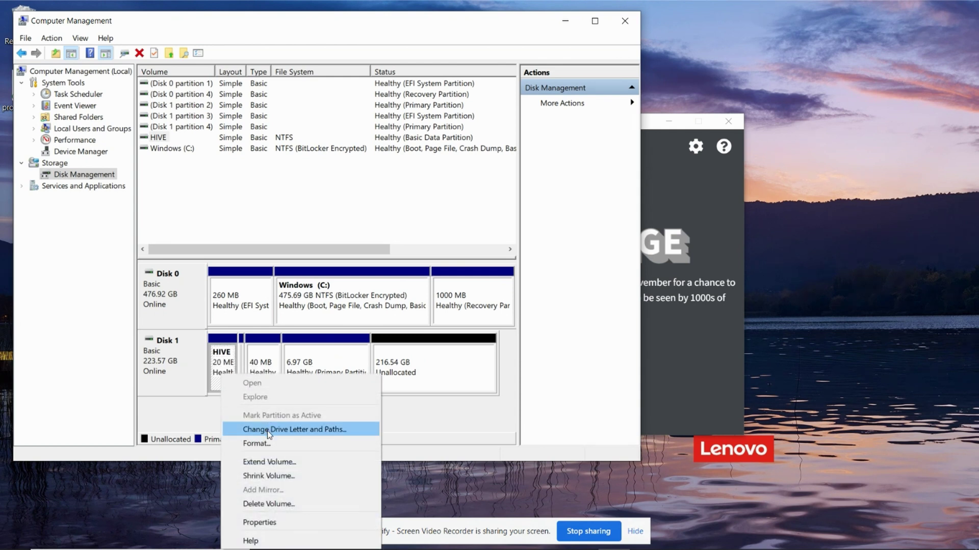
click(267, 431)
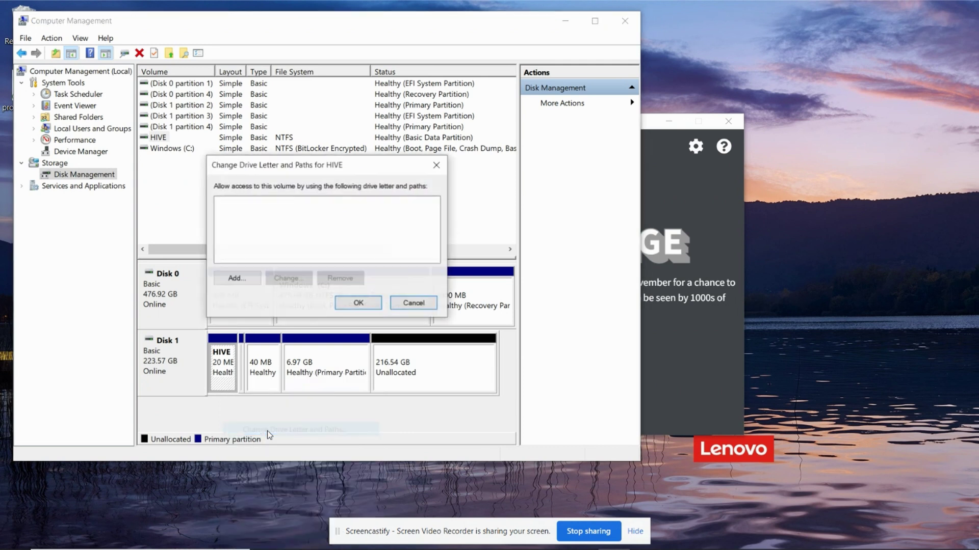
click(249, 280)
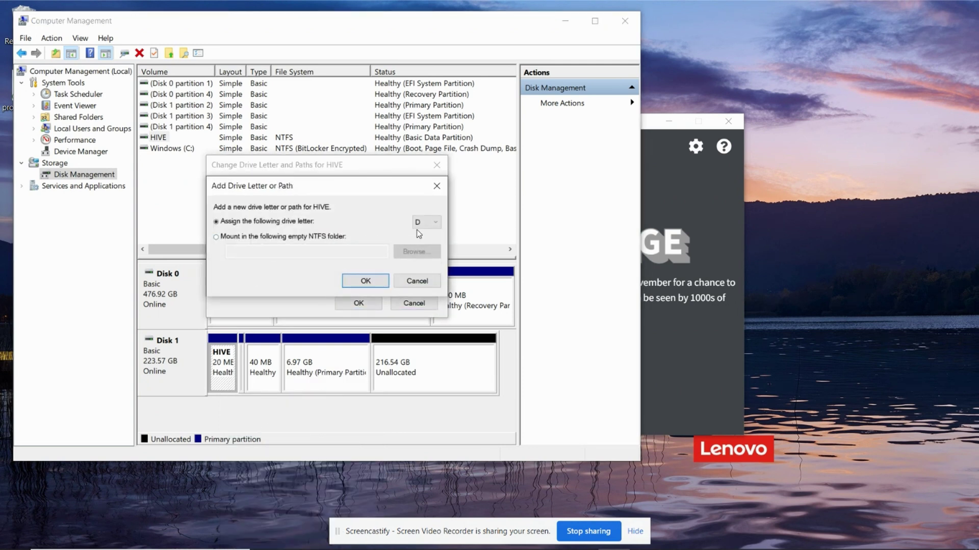
click(365, 280)
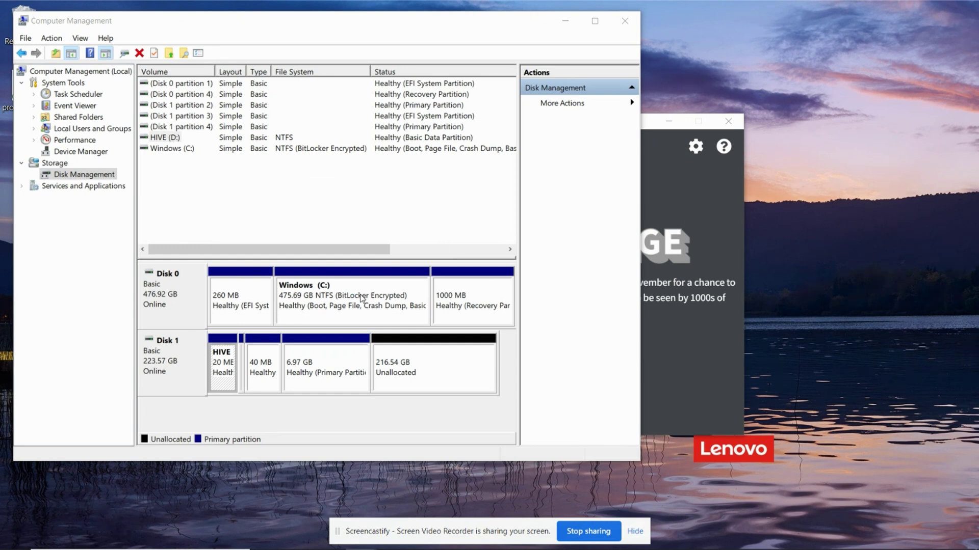
key(super+r)
Step: Open d:\ from the Run prompt and move the HIVE (D:) window into place
text(d:)
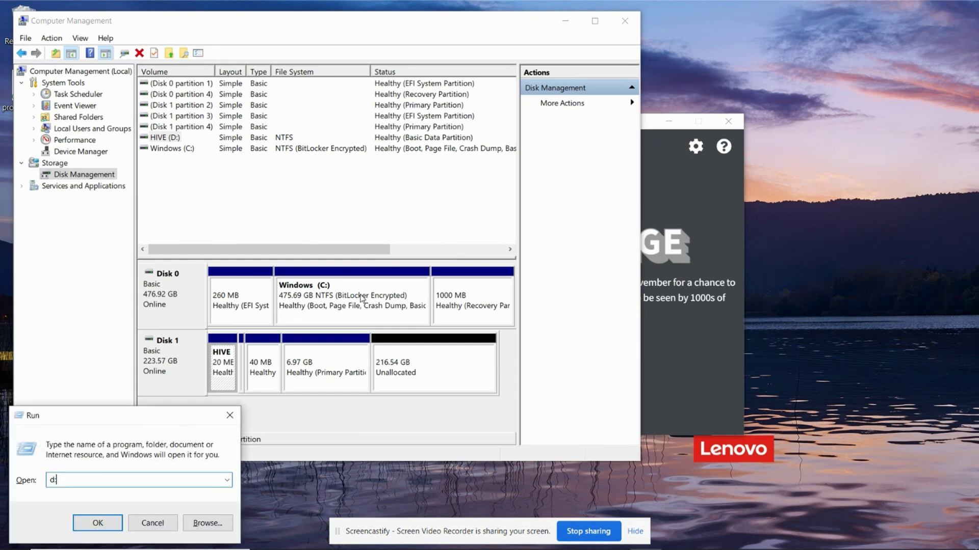
text(\)
key(Return)
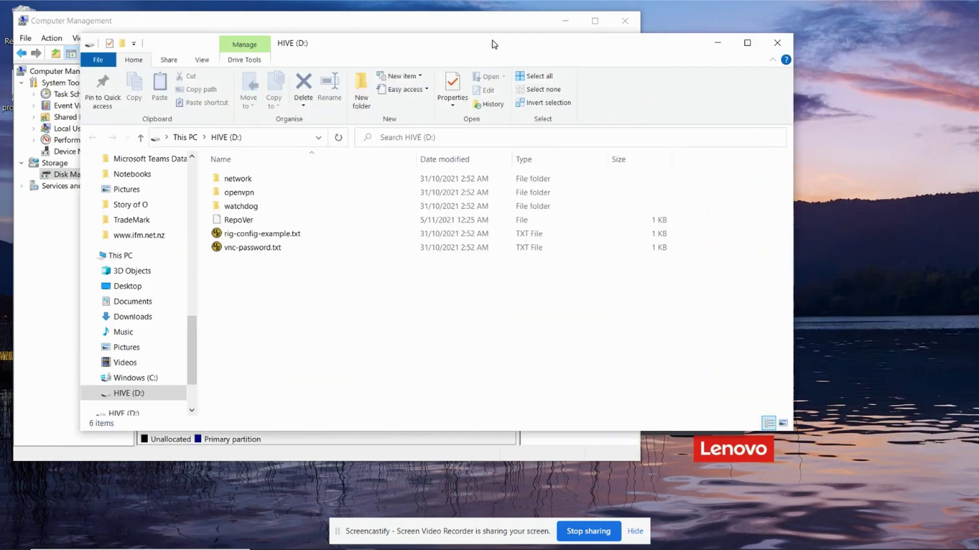
drag(491, 39, 491, 81)
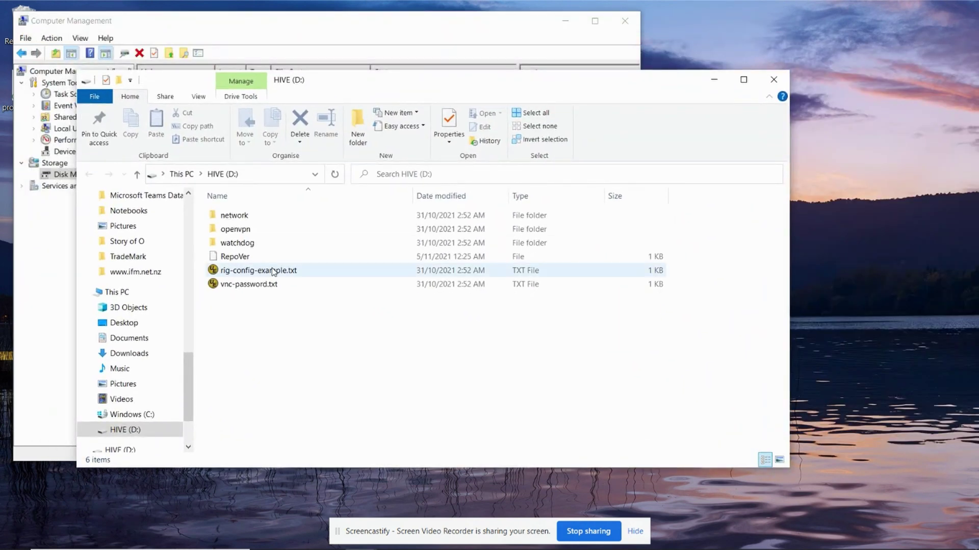